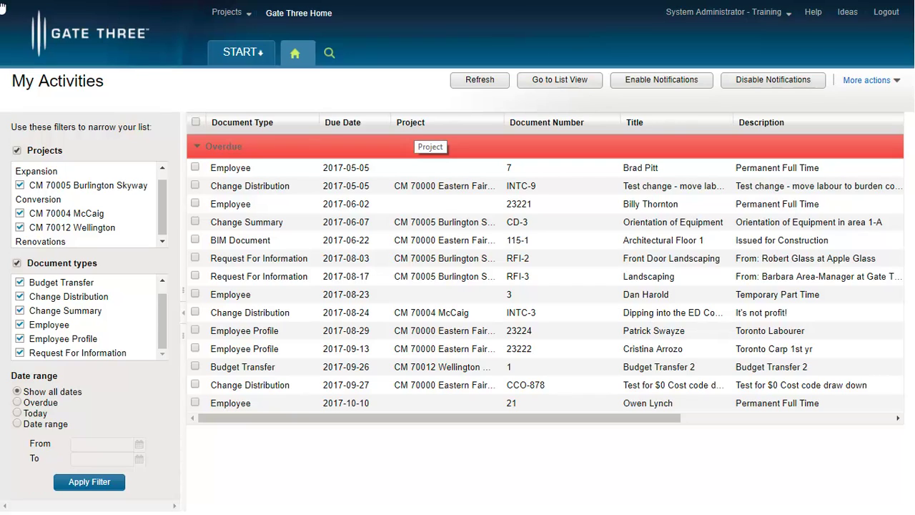
Switch to project CM 70000 Eastern Fair Mall Expansion and start a new Daily Site Report
click(231, 14)
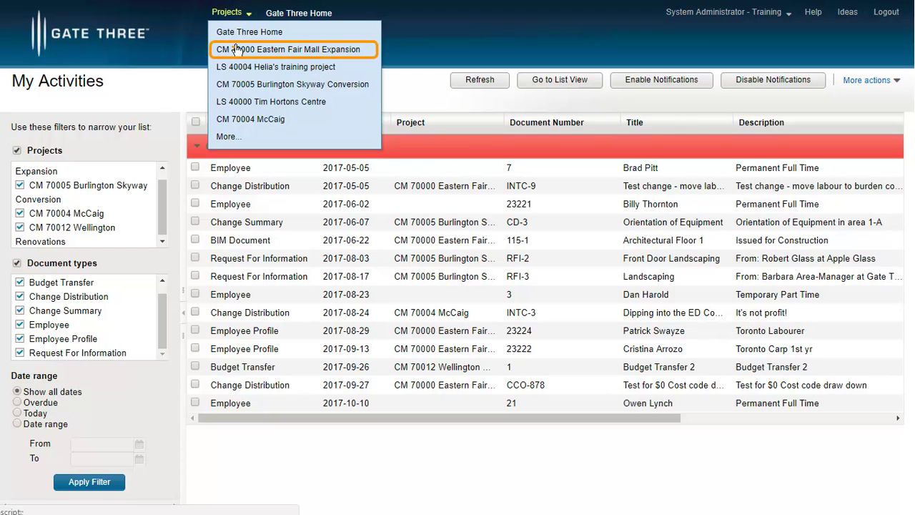
click(236, 49)
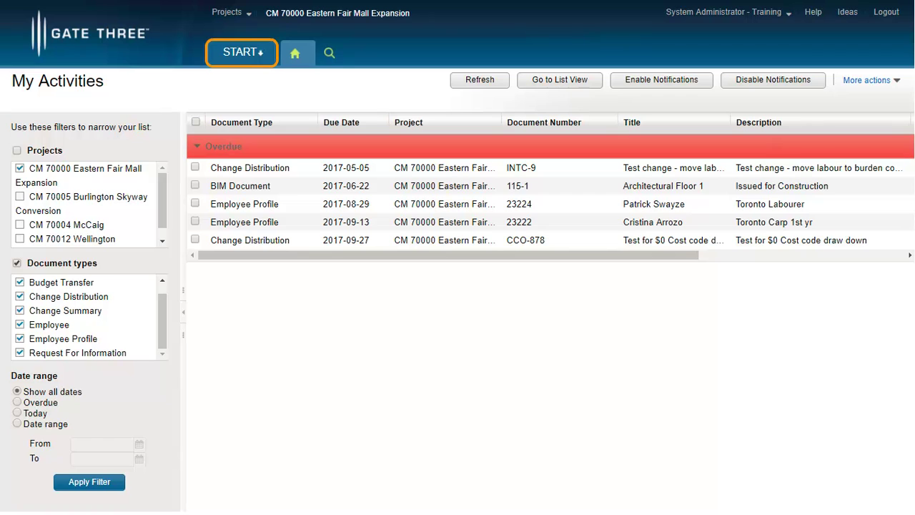
click(238, 51)
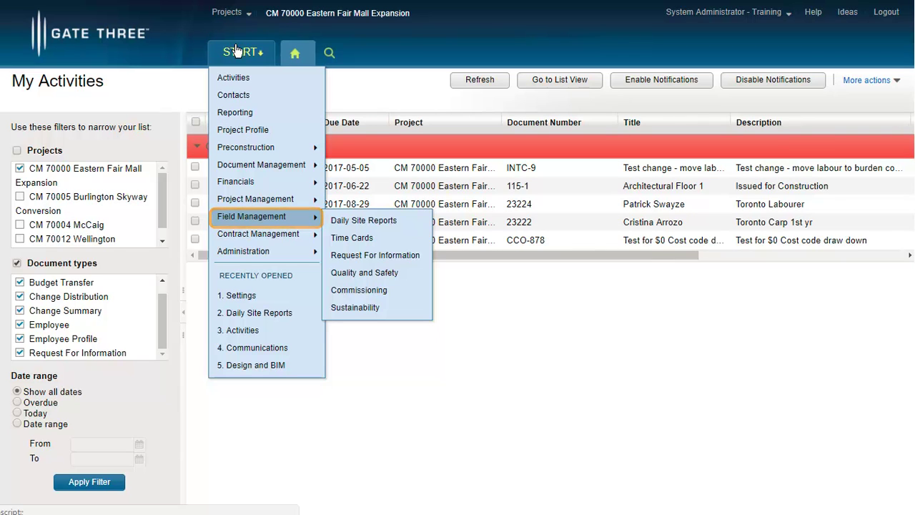
click(333, 219)
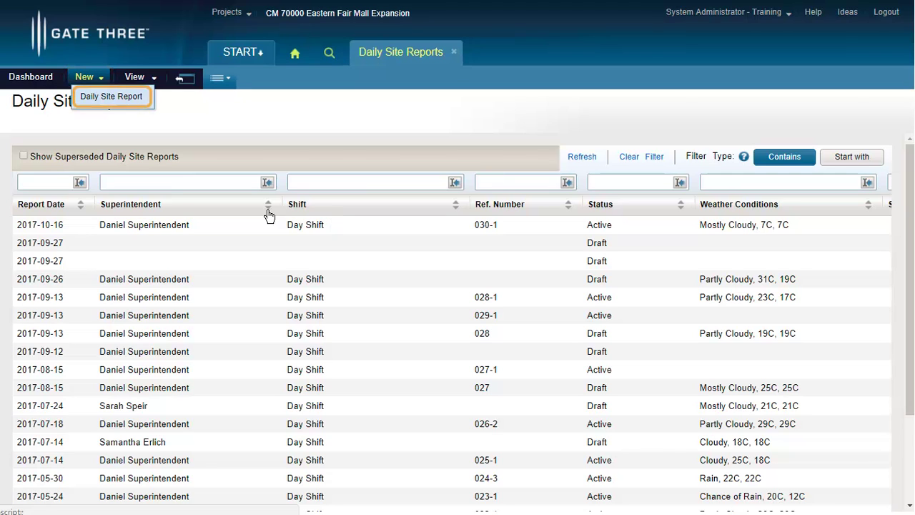
click(89, 98)
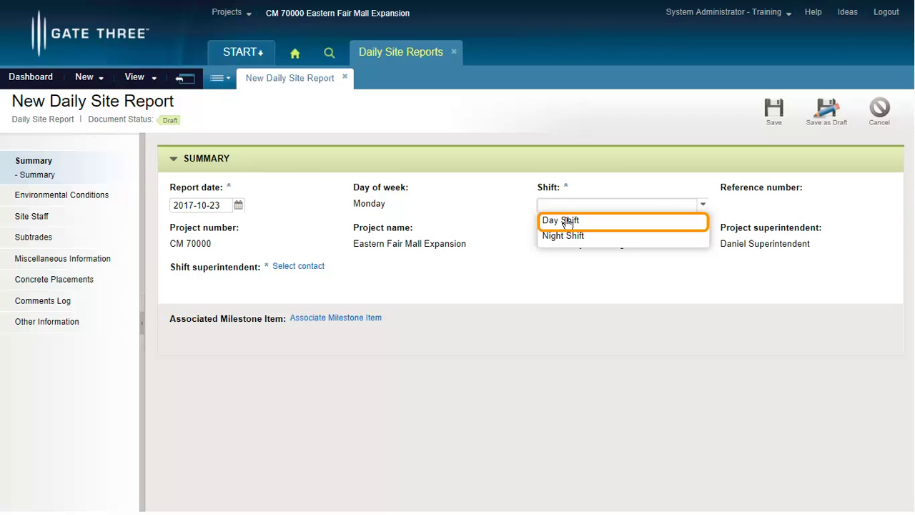
Set the new report's shift to Day Shift
click(565, 221)
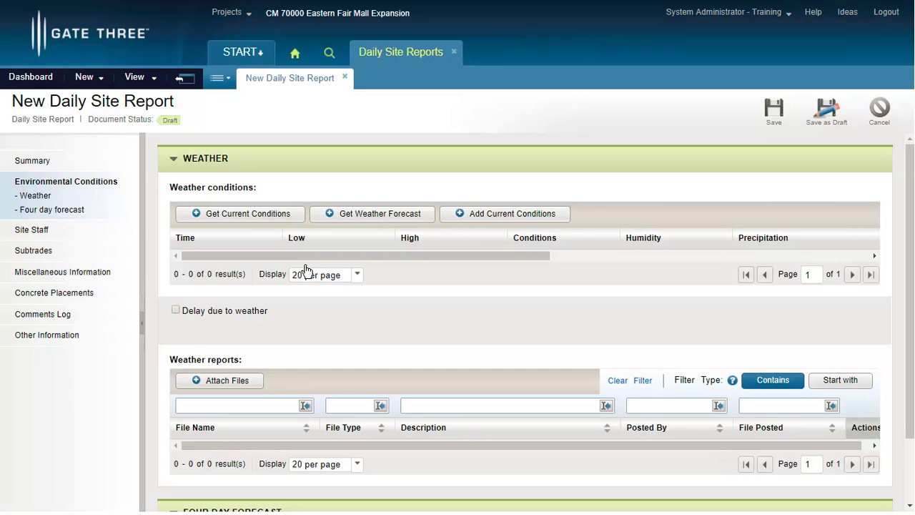
Pull in the site weather forecast (rain, 13–19 °C, 75% humidity) and review the four-day forecast
click(379, 213)
scroll(404, 304, down, 1)
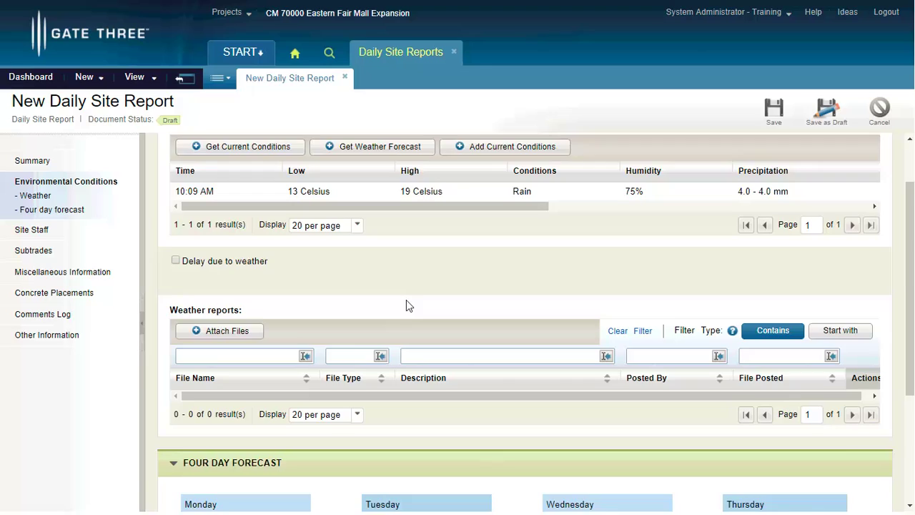
scroll(405, 314, down, 3)
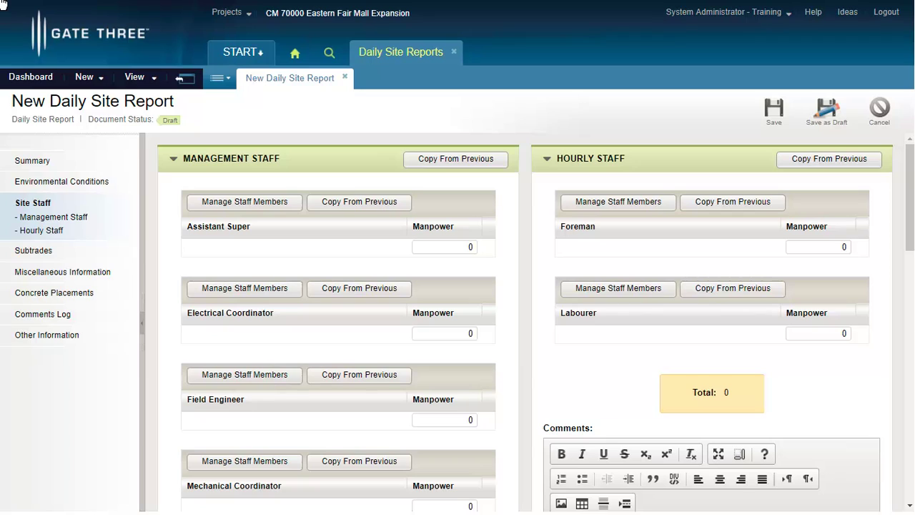
Copy the Assistant Super staff member from the previous report, making its manpower 1
click(329, 205)
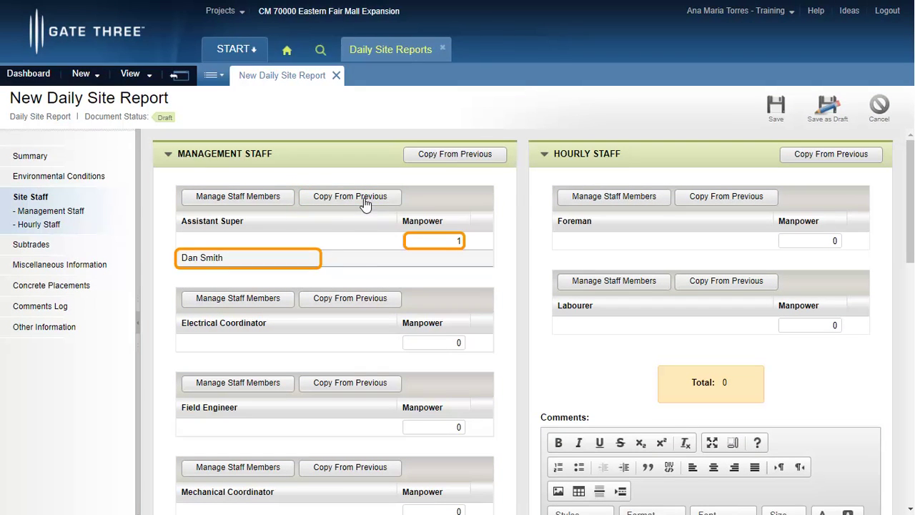
click(365, 204)
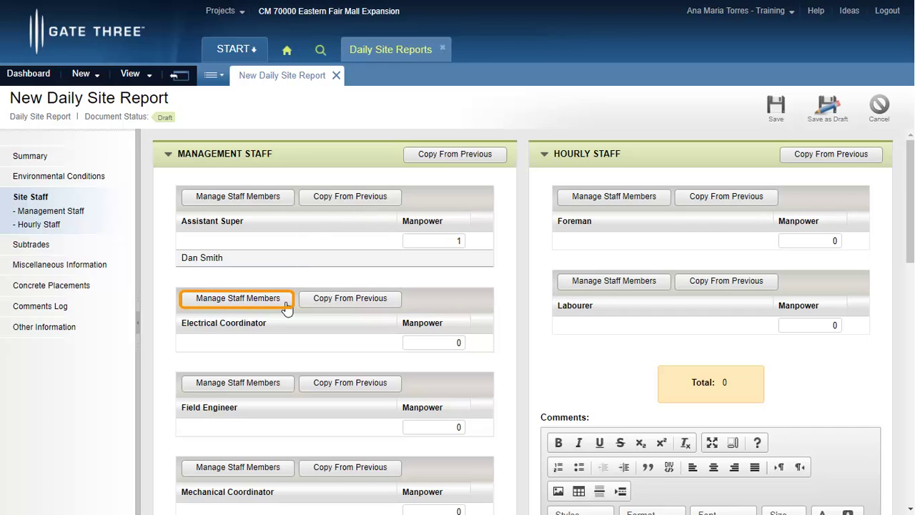
Find the staff member by first name and assign them as Electrical Coordinator
click(286, 307)
text(Helia)
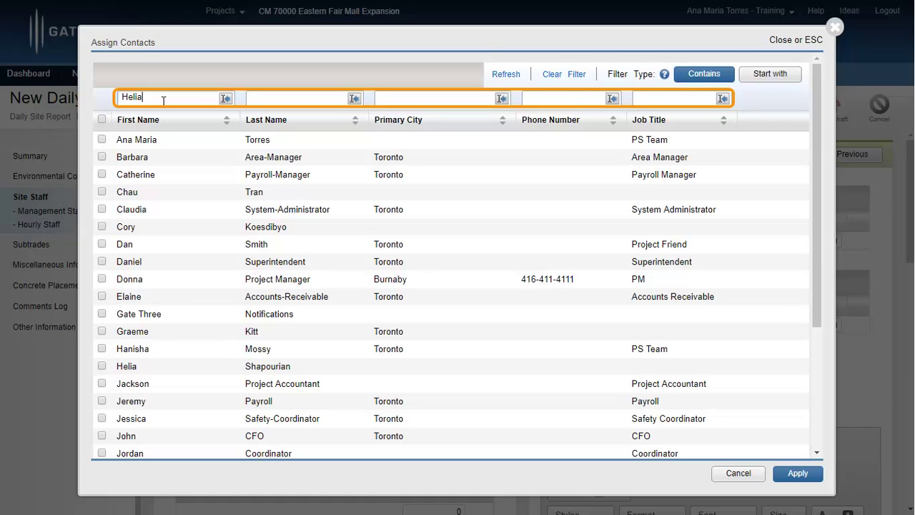
key(Return)
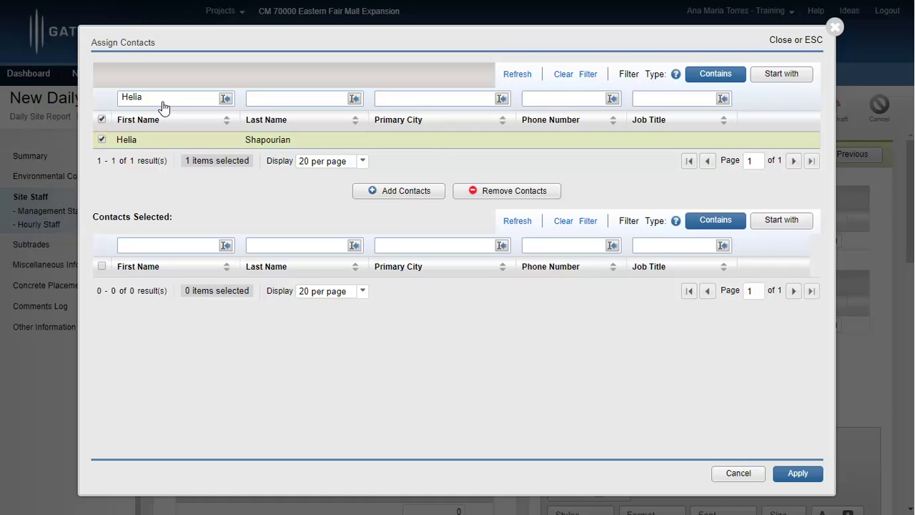
click(440, 199)
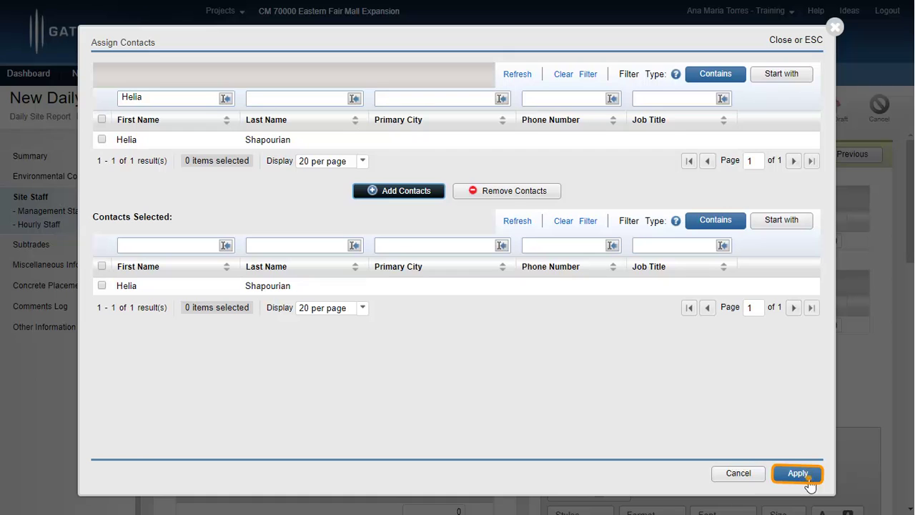
click(797, 474)
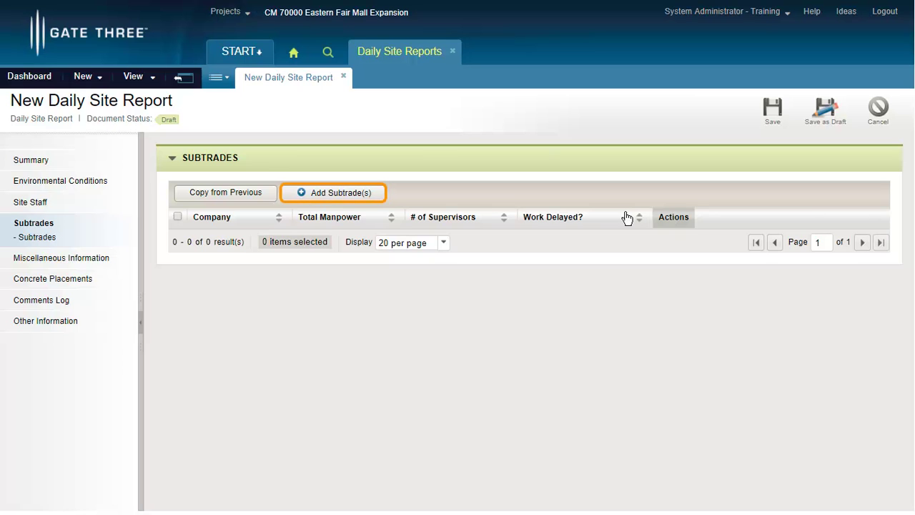
Open the subtrade company search and tick Apple Glass
click(325, 194)
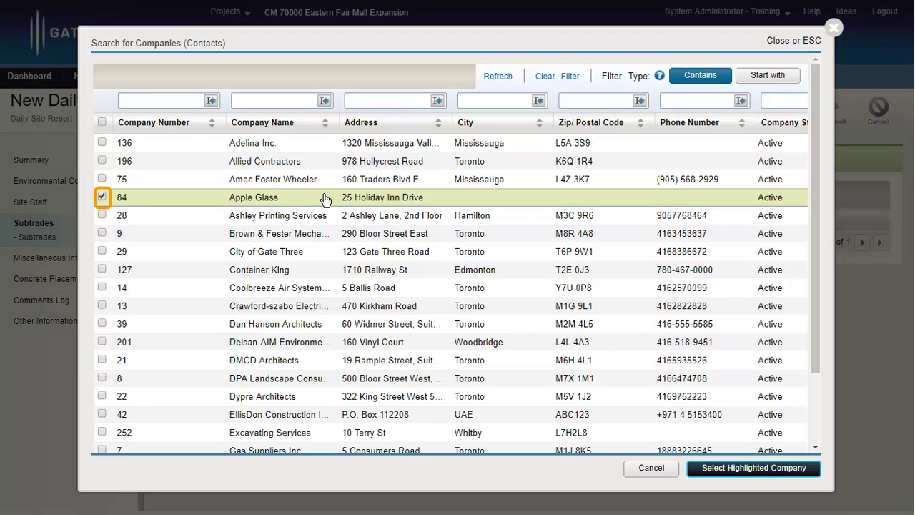
Add Apple Glass as a subtrade and edit its details to 2 manpower with one supervisor
click(770, 476)
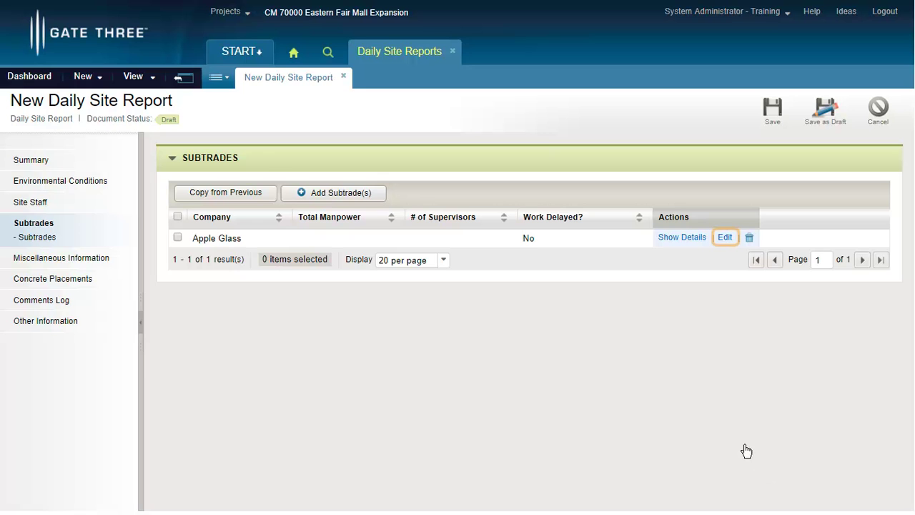
click(725, 238)
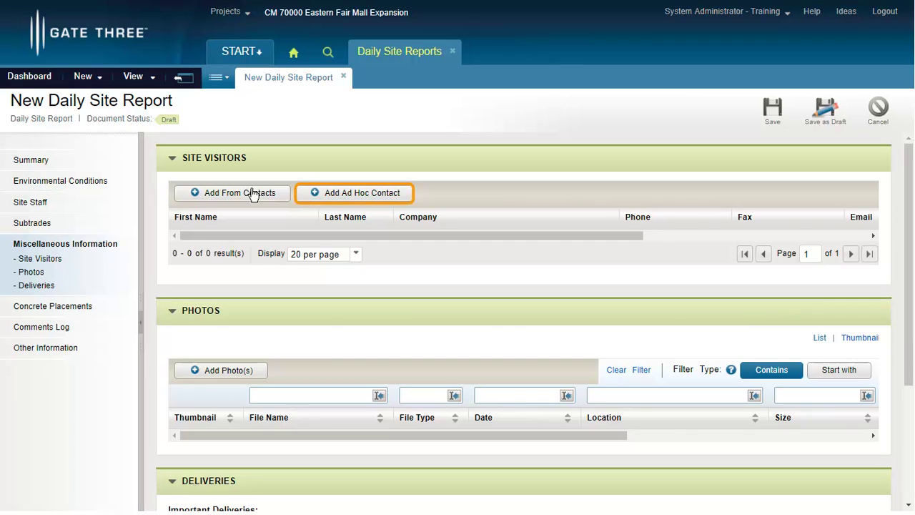
Add an EllisDon contact and an ad hoc ABC Company visitor with name and phone as site visitors
click(252, 193)
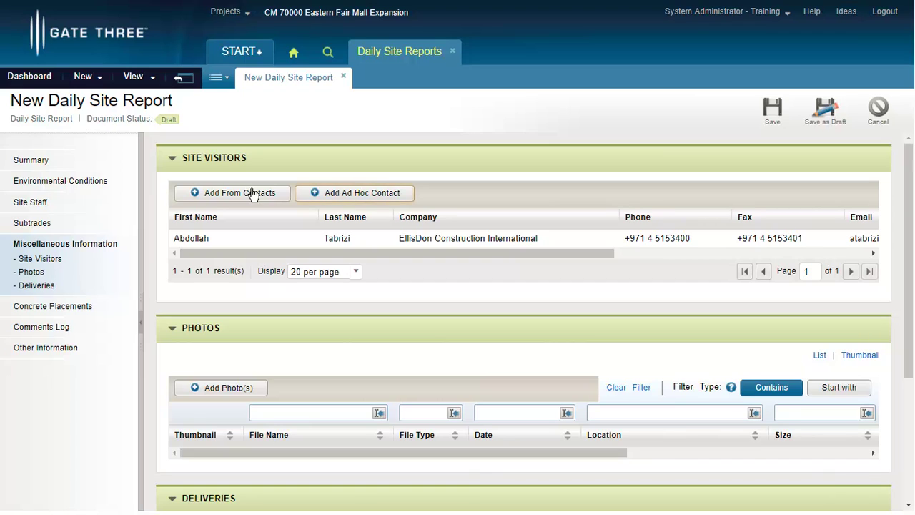
click(357, 185)
click(357, 186)
text(Jane)
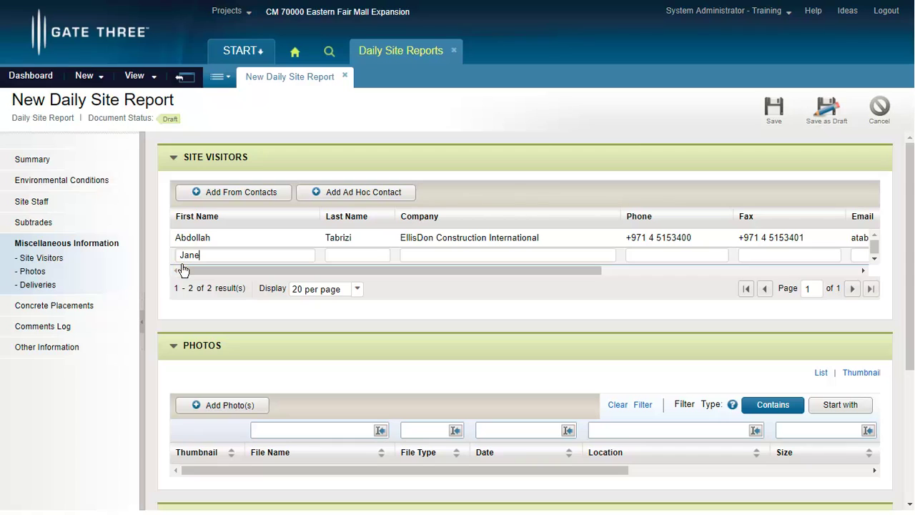
key(Tab)
text(Smith)
key(Tab)
text(ABC Co)
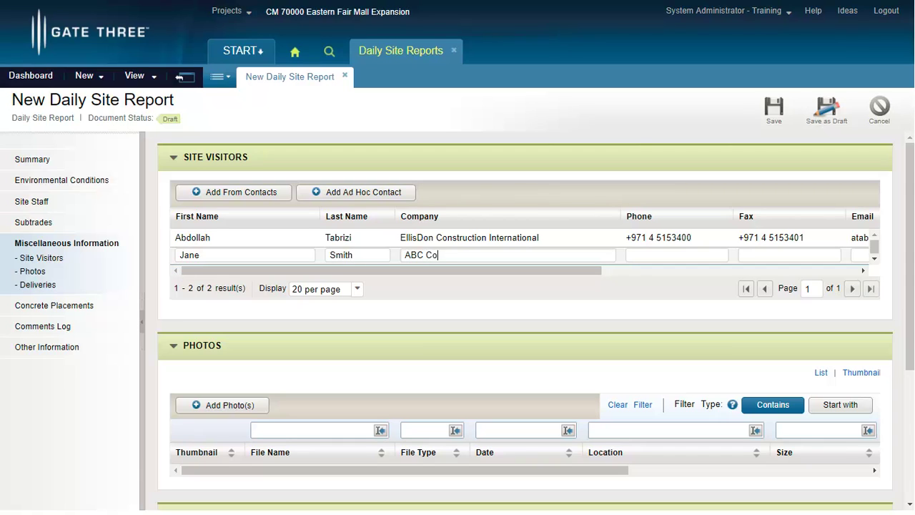
text(mpany)
key(Tab)
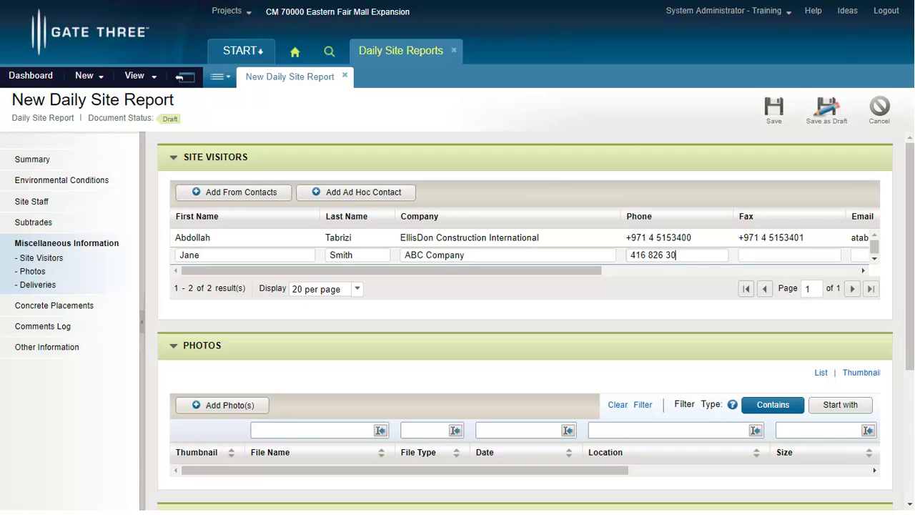
drag(592, 273, 883, 272)
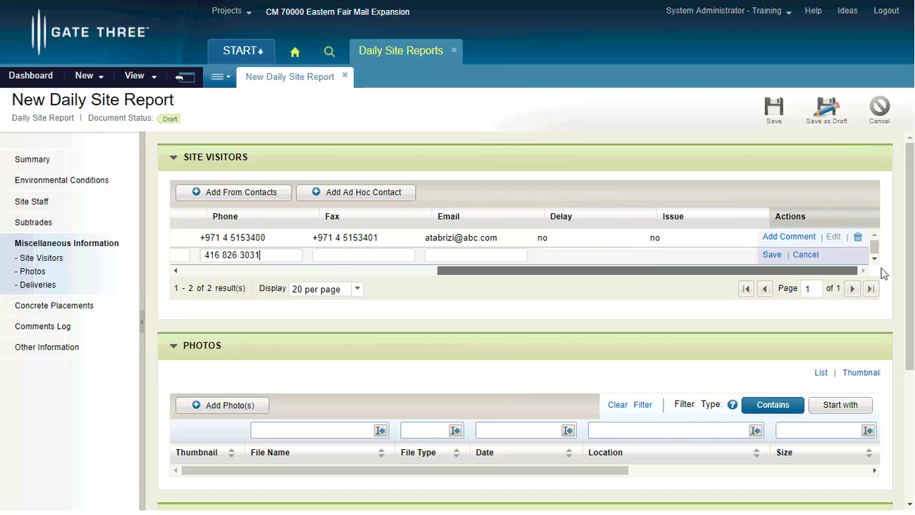
Save the ABC Company visitor and note the House of Electrical and OTIS drop-offs under Important Deliveries
click(771, 255)
scroll(386, 343, down, 2)
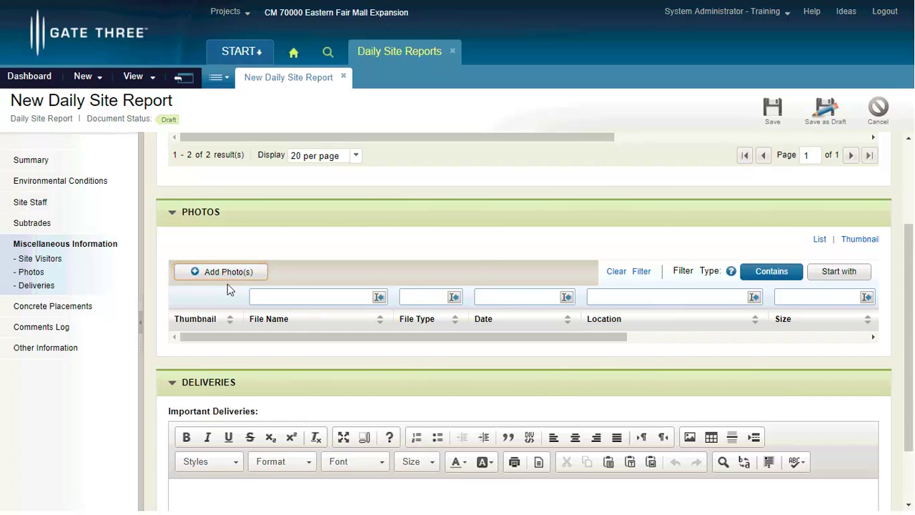
text(House of Electrical and OTIS dropped of the requ)
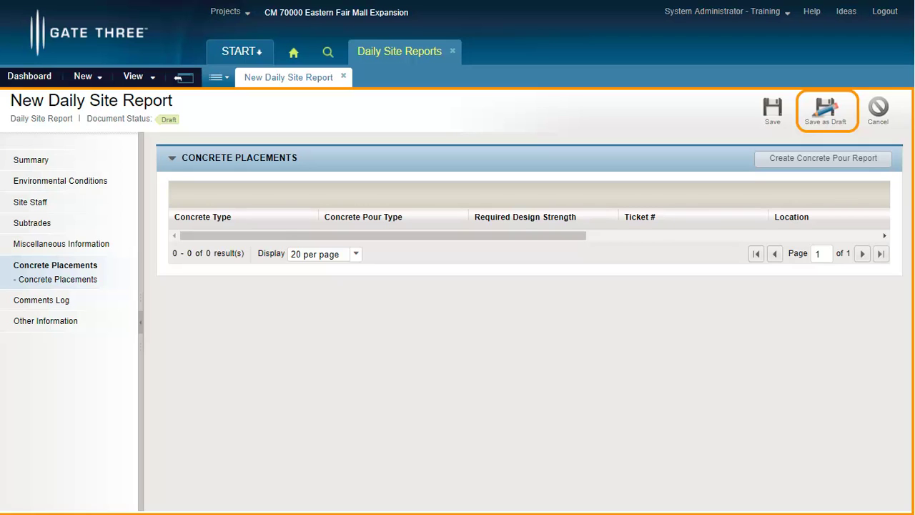
Go to the report's Comments Log section
click(40, 299)
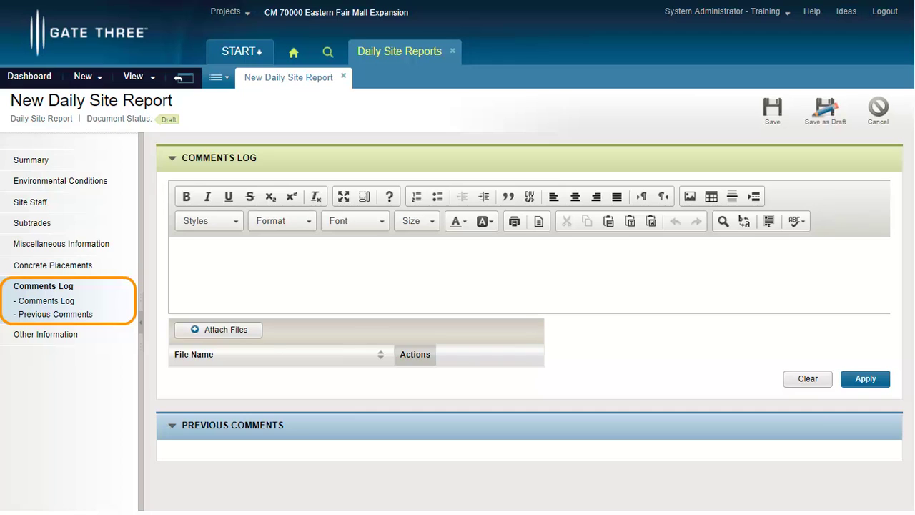